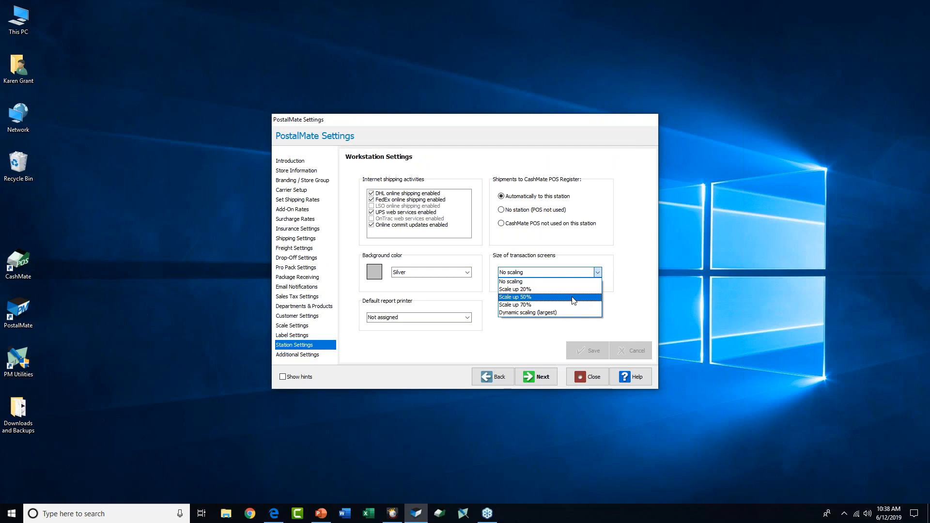
Set the size of transaction screens to Dynamic scaling (largest) in the workstation settings and save the change.
{"action": "left_click", "coordinate": [546, 315]}
{"action": "left_click", "coordinate": [581, 348]}
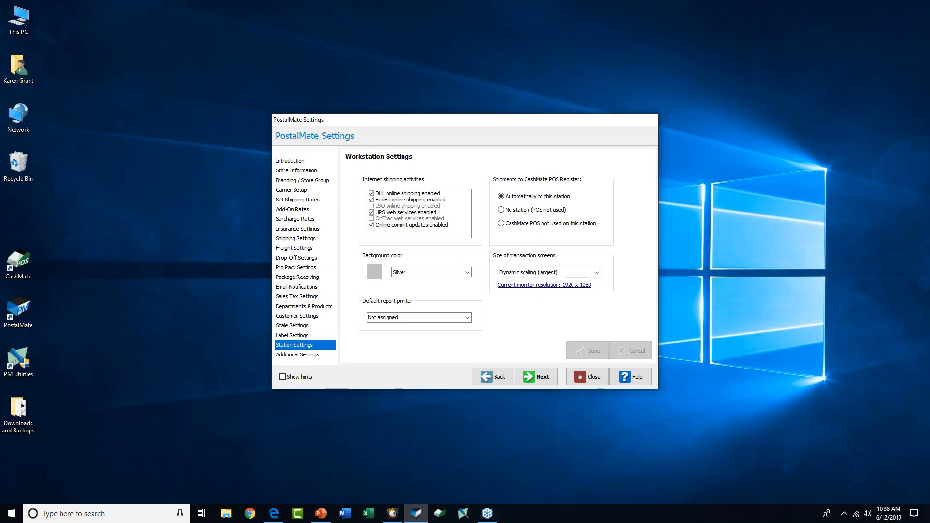
{"action": "left_click", "coordinate": [495, 277]}
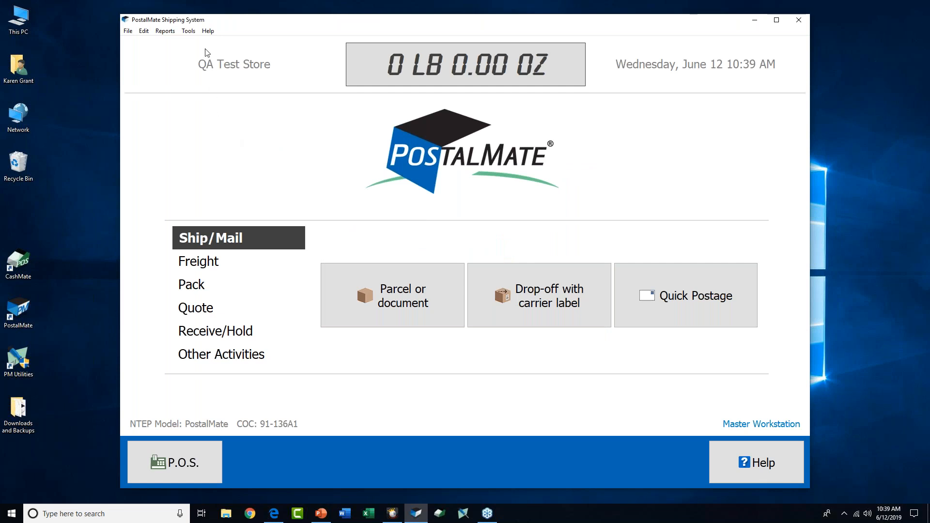
In PostalMate Settings, set the DHL Express pickup request close time to 5:45 PM in the carrier setup.
{"action": "left_click", "coordinate": [189, 31]}
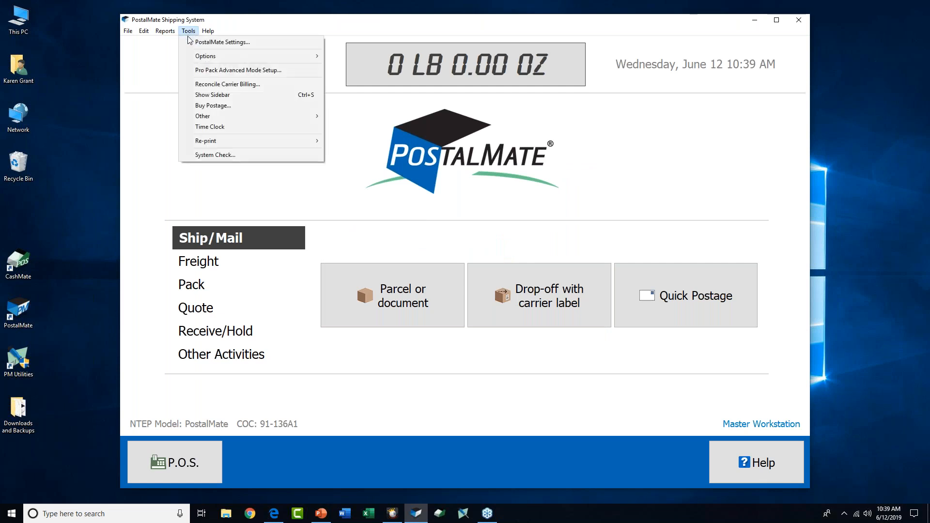
{"action": "left_click", "coordinate": [197, 48]}
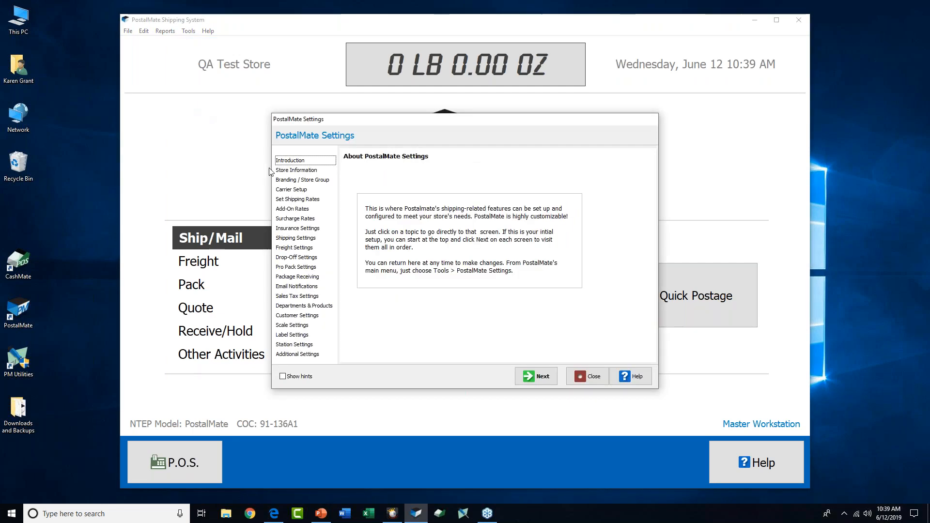
{"action": "left_click", "coordinate": [286, 190]}
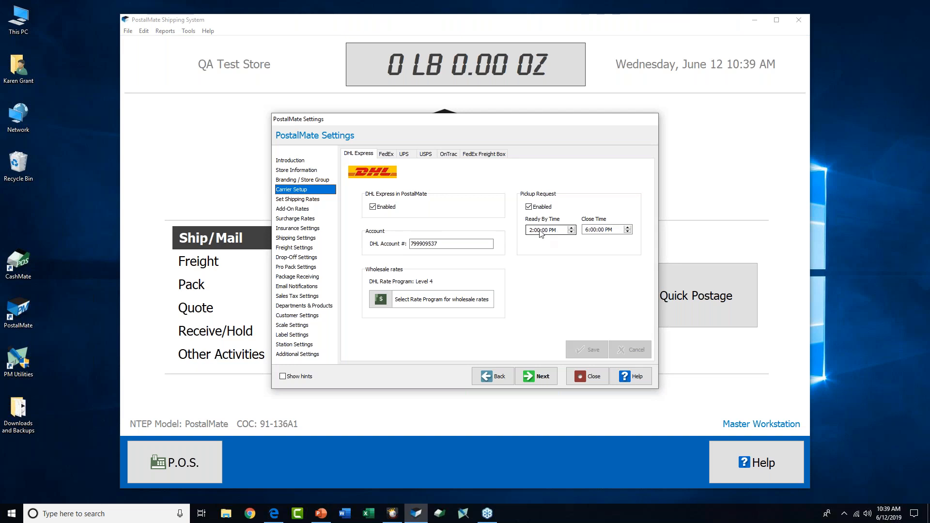
{"action": "left_click", "coordinate": [628, 232]}
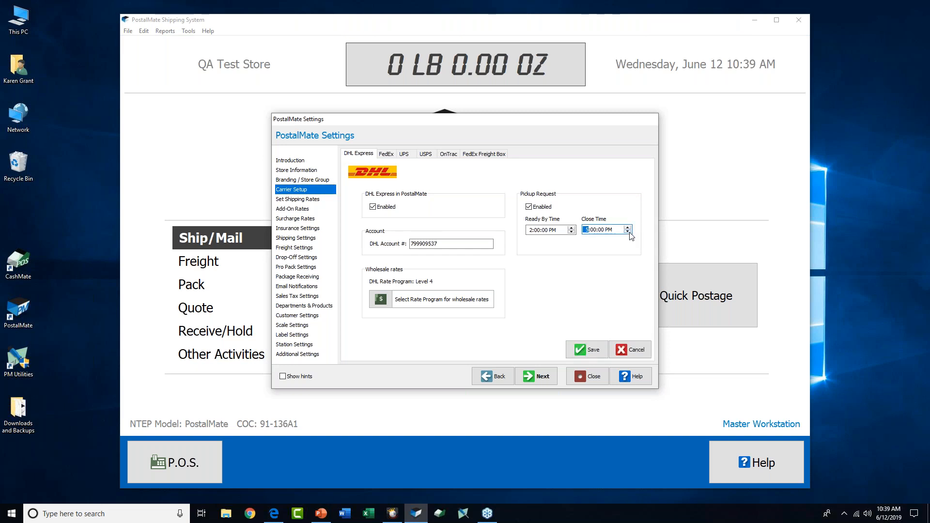
{"action": "left_click", "coordinate": [594, 231]}
View the available DHL wholesale rate program levels and leave the selection without applying anything.
{"action": "left_click", "coordinate": [381, 301]}
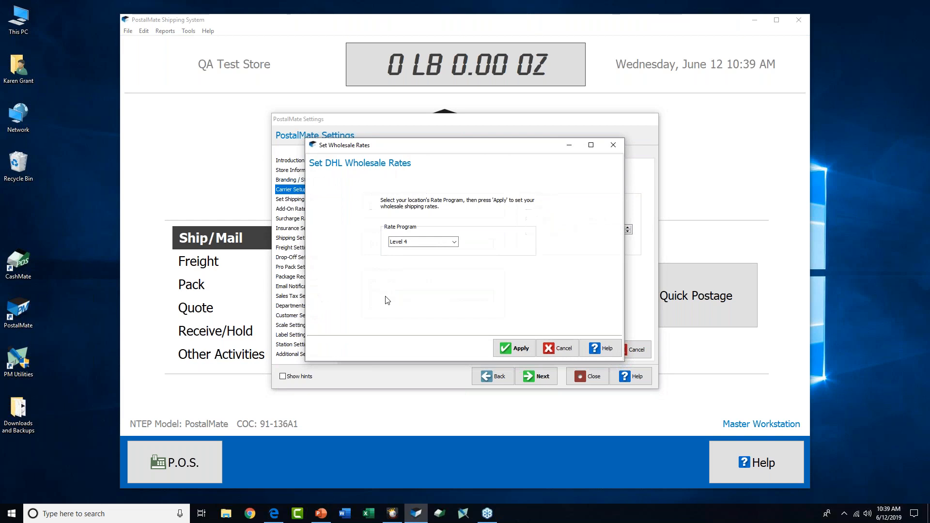
{"action": "left_click", "coordinate": [455, 242]}
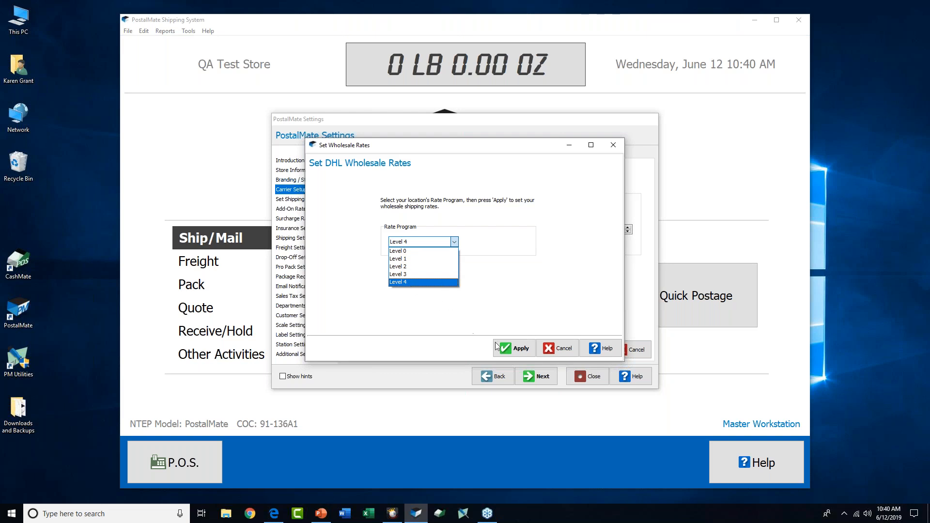
{"action": "left_click", "coordinate": [565, 346]}
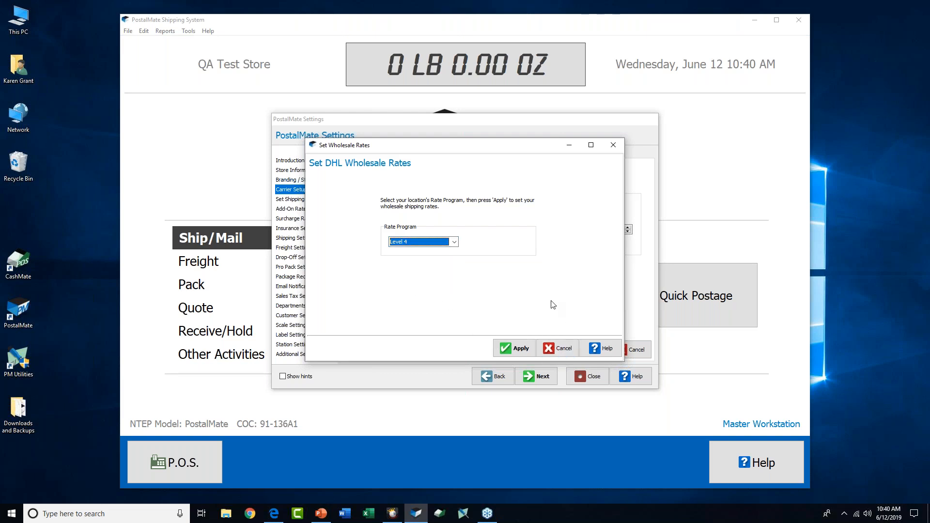
{"action": "left_click", "coordinate": [557, 345]}
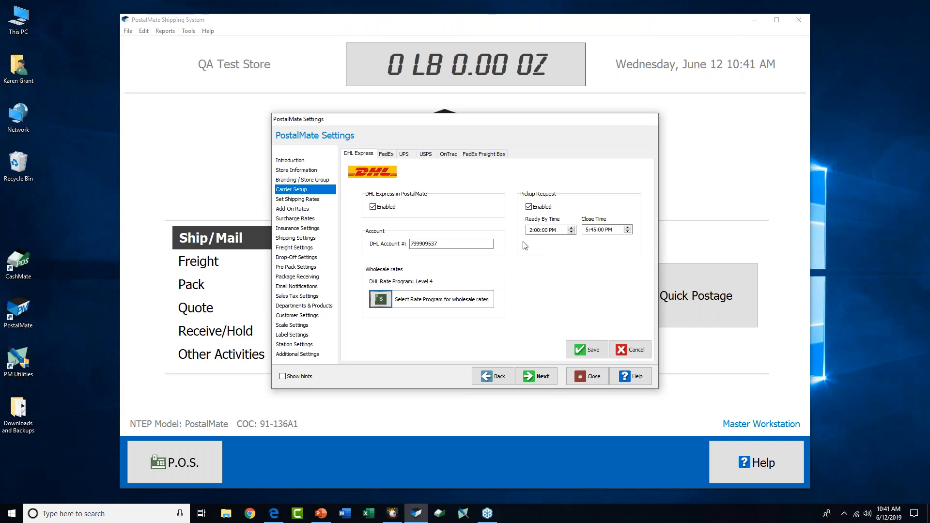
Save the DHL Express carrier setup and close the PostalMate Settings.
{"action": "left_click", "coordinate": [578, 349]}
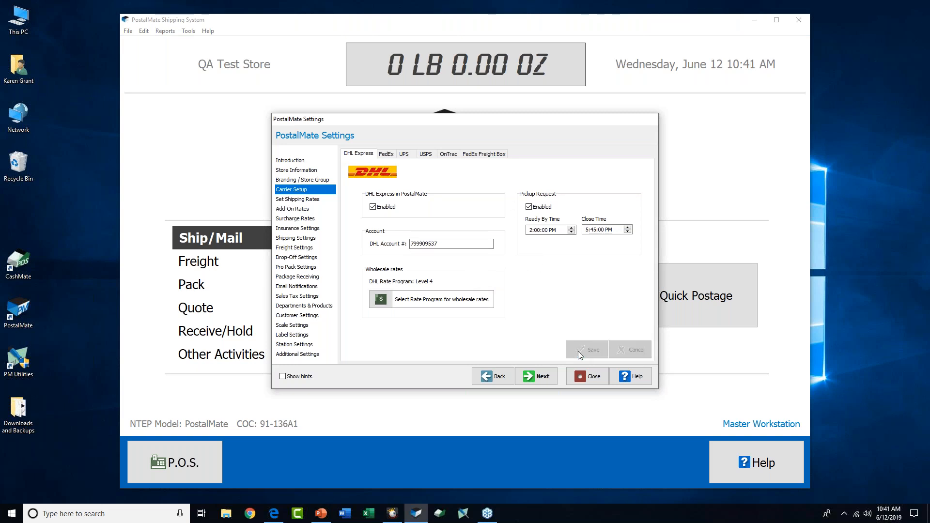
{"action": "left_click", "coordinate": [592, 377]}
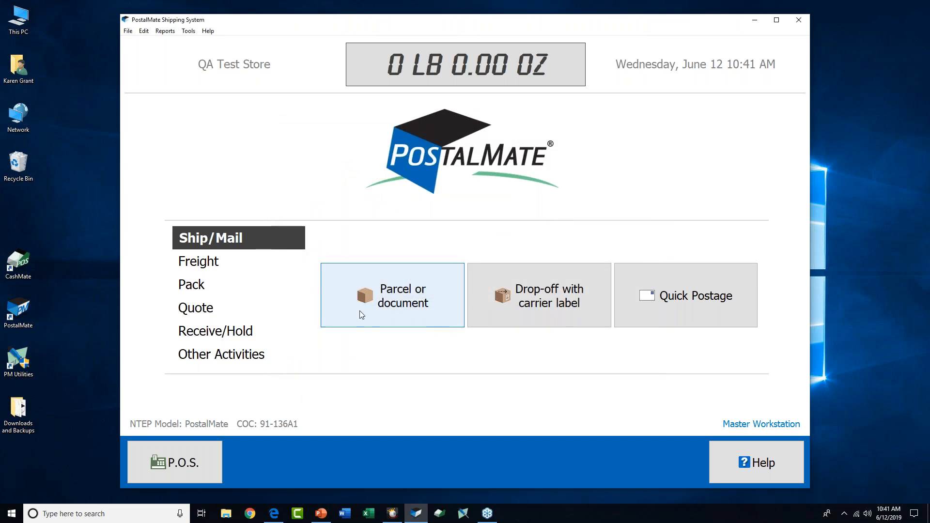
Check the DHL pickup information in the Carrier Pickup activity, then leave it without processing a pickup.
{"action": "left_click", "coordinate": [246, 359]}
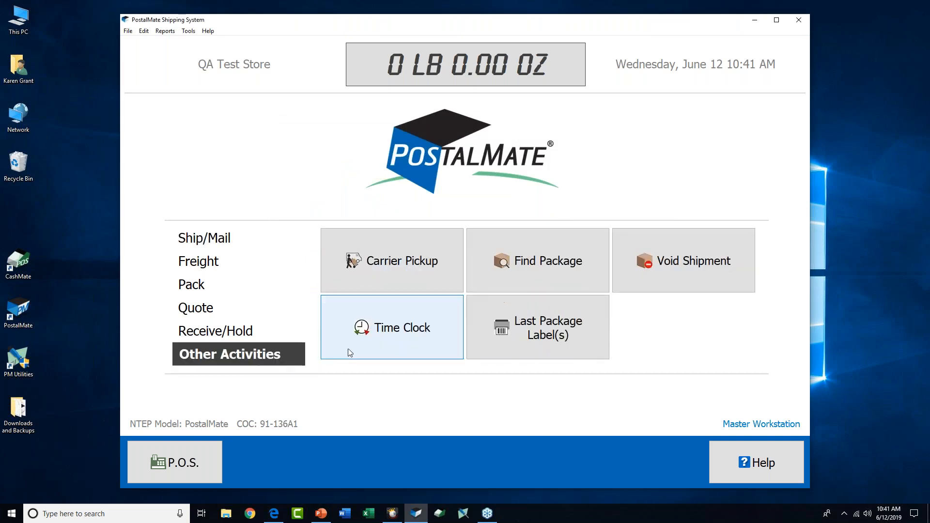
{"action": "left_click", "coordinate": [374, 253]}
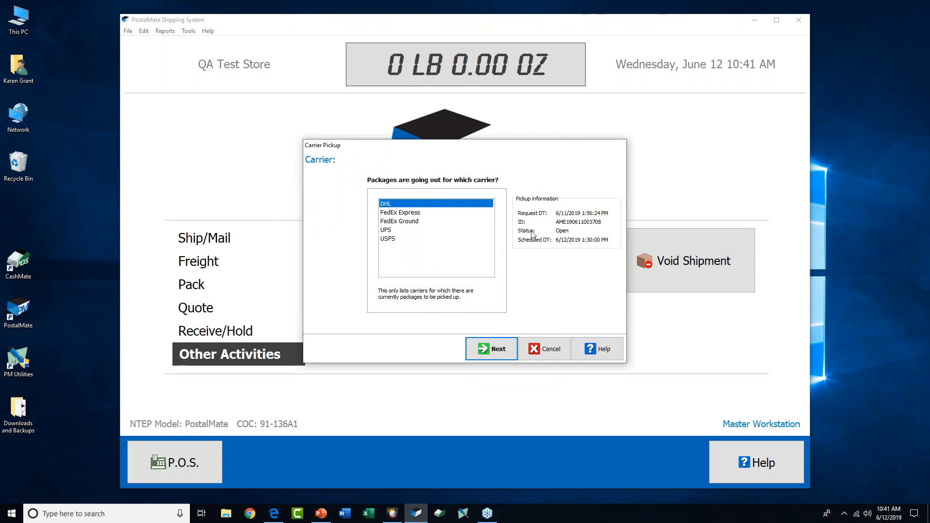
{"action": "left_click", "coordinate": [550, 358]}
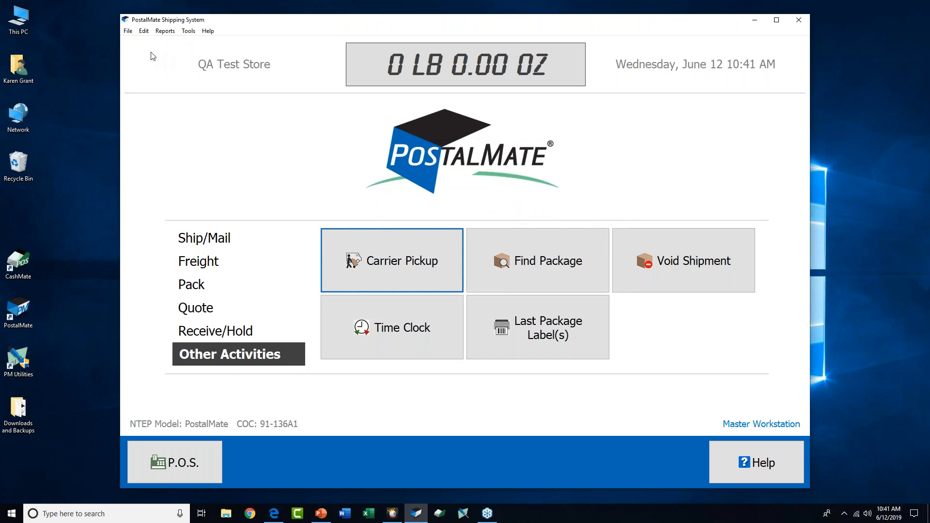
Try to cancel today's DHL pickup request through the carrier activities.
{"action": "left_click", "coordinate": [128, 31]}
{"action": "mouse_move", "coordinate": [135, 57]}
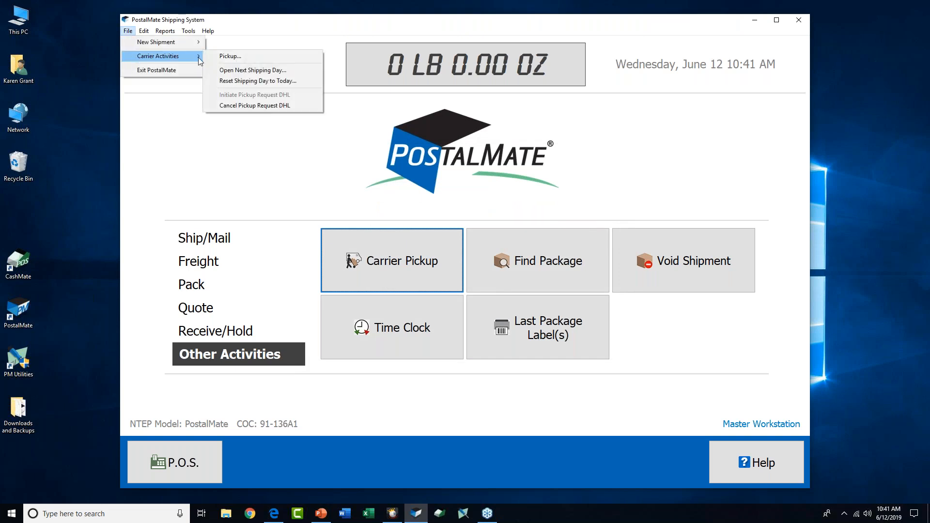
{"action": "left_click", "coordinate": [226, 107]}
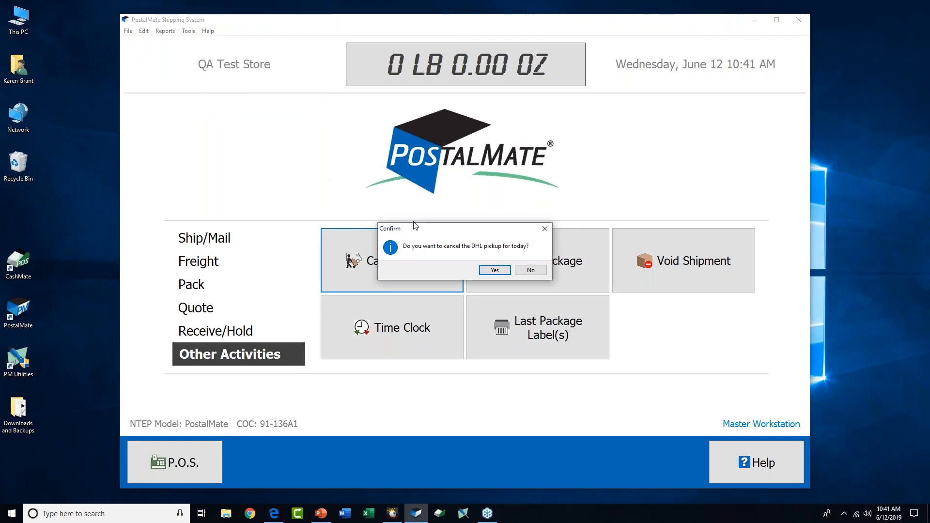
{"action": "left_click", "coordinate": [496, 269]}
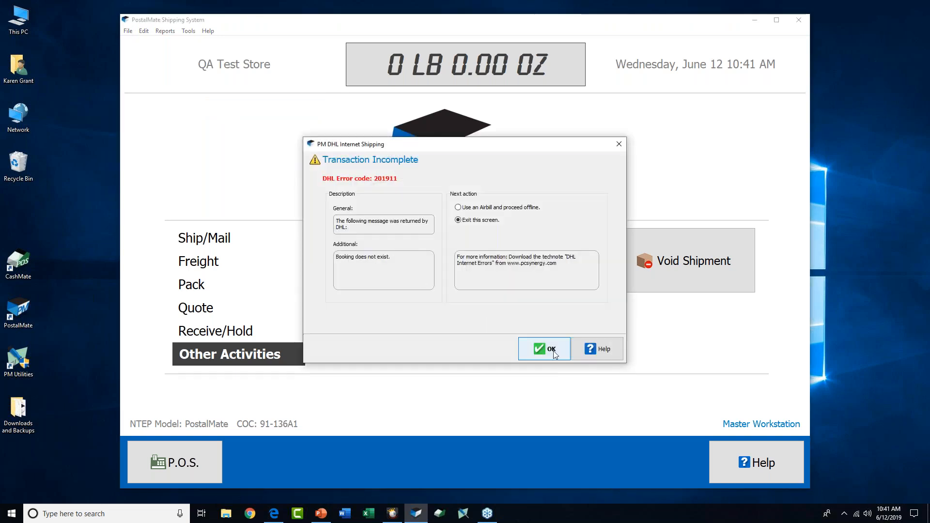
{"action": "left_click", "coordinate": [556, 356]}
Recheck the DHL pickup status in Carrier Pickup after the cancellation attempt and exit without processing it.
{"action": "left_click", "coordinate": [221, 241]}
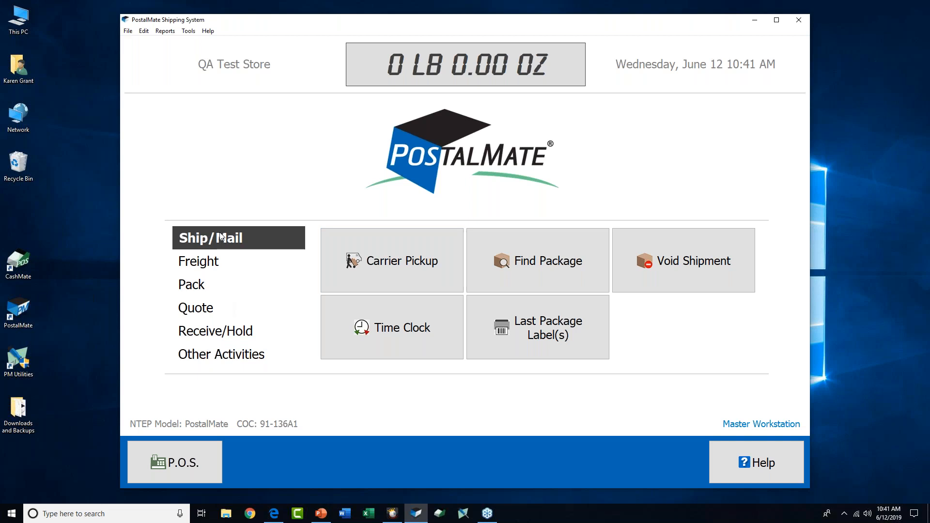
{"action": "left_click", "coordinate": [240, 354]}
{"action": "left_click", "coordinate": [400, 318]}
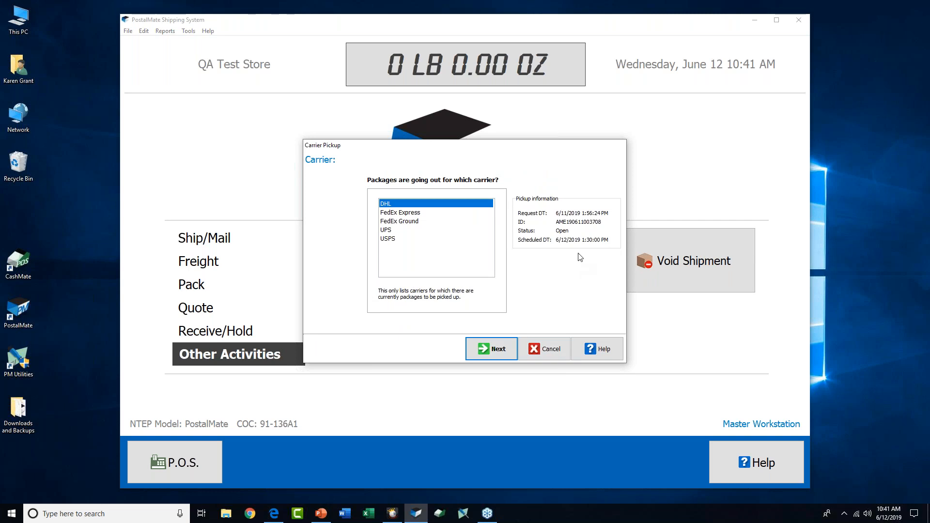
{"action": "left_click", "coordinate": [545, 349]}
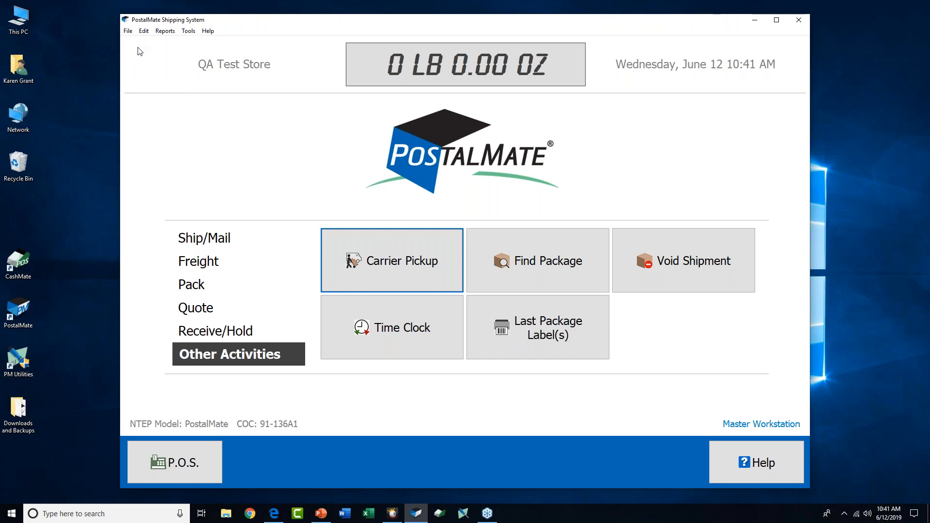
Start a new parcel or document shipment and choose the first listed customer as the sender.
{"action": "left_click", "coordinate": [210, 237]}
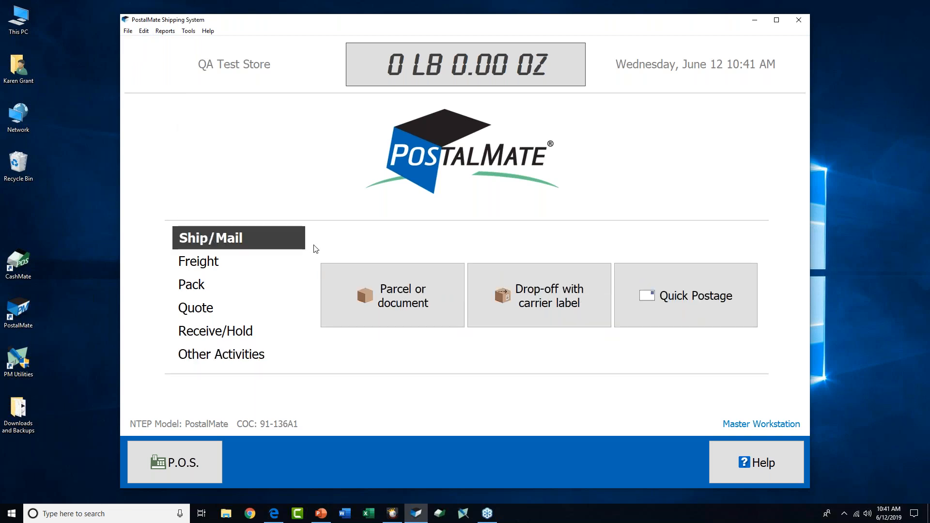
{"action": "left_click", "coordinate": [380, 298]}
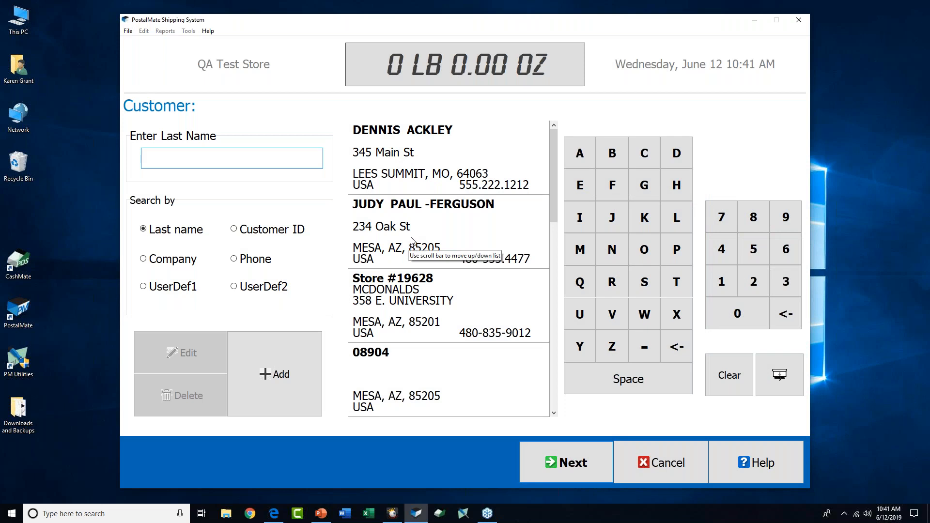
{"action": "left_click", "coordinate": [411, 153]}
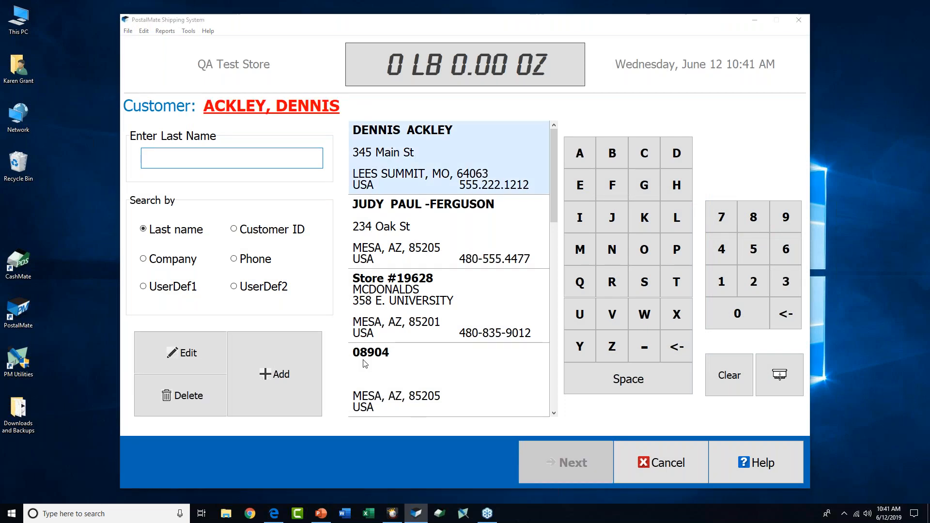
Search the Ship To records by the recipient's last name and select the match in London, United Kingdom.
{"action": "left_click", "coordinate": [165, 225]}
{"action": "type", "text": "mackie"}
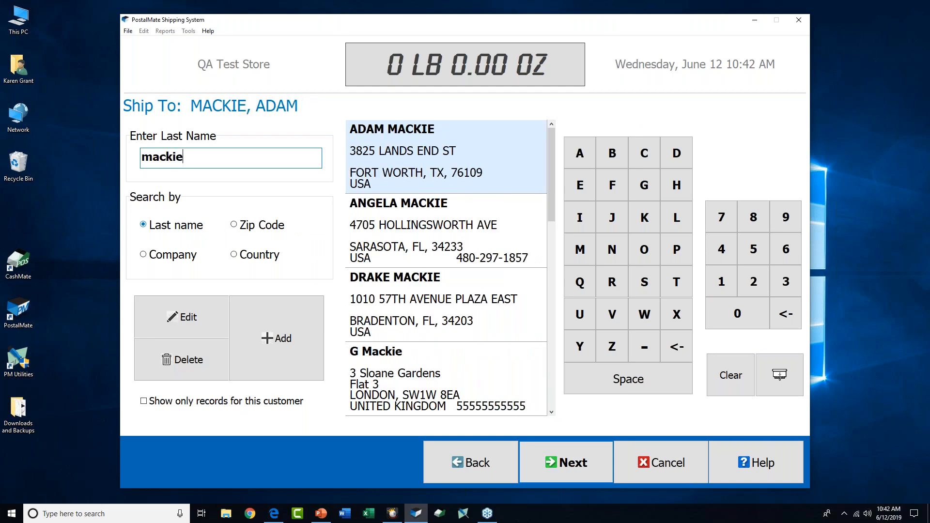
{"action": "left_click", "coordinate": [414, 383]}
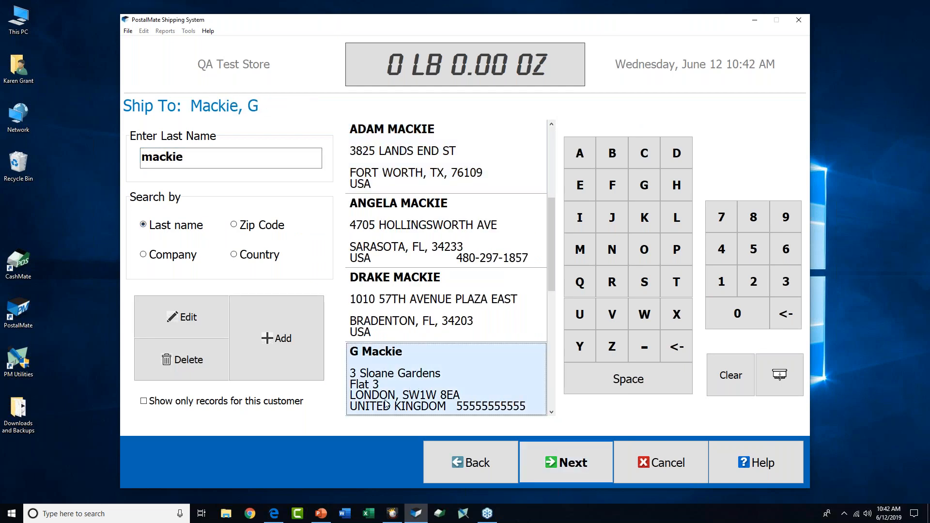
Open the London recipient's record for editing and check the address on Google Maps.
{"action": "left_click", "coordinate": [155, 329]}
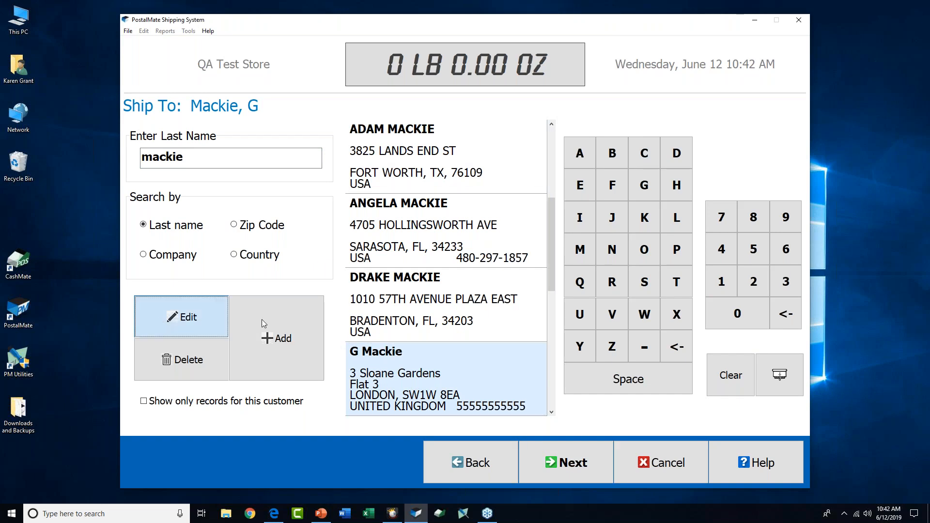
{"action": "left_click", "coordinate": [531, 289]}
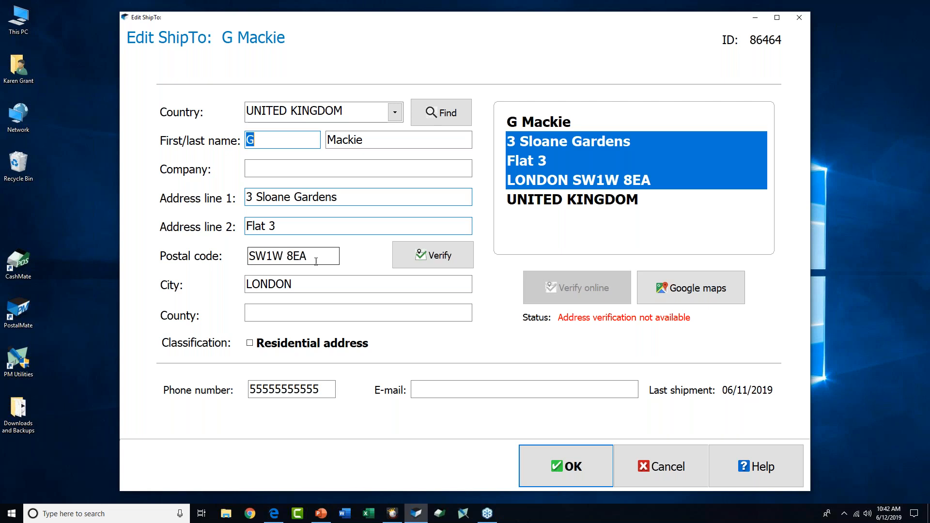
{"action": "left_click", "coordinate": [544, 466]}
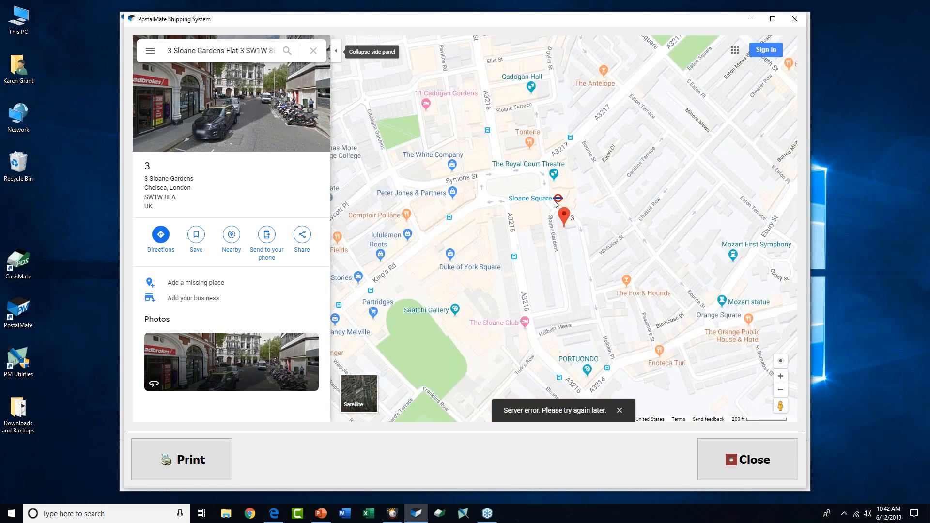
{"action": "left_click", "coordinate": [727, 458]}
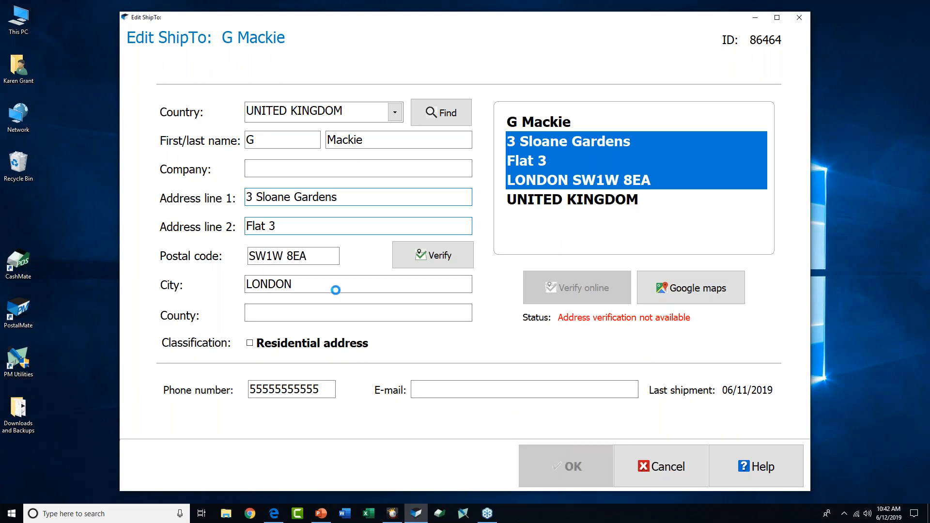
Accept the London recipient's record and continue with the shipment.
{"action": "left_click", "coordinate": [511, 394]}
{"action": "left_click", "coordinate": [488, 268]}
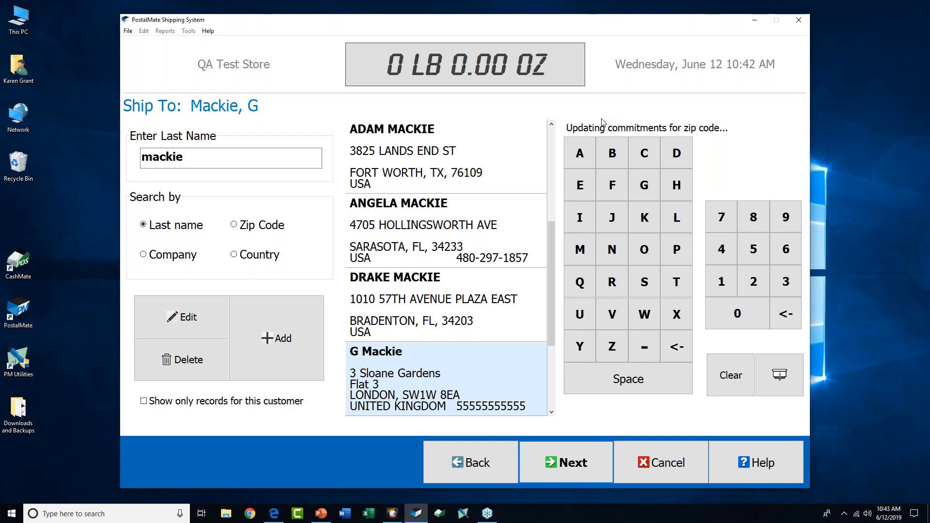
{"action": "left_click", "coordinate": [568, 457]}
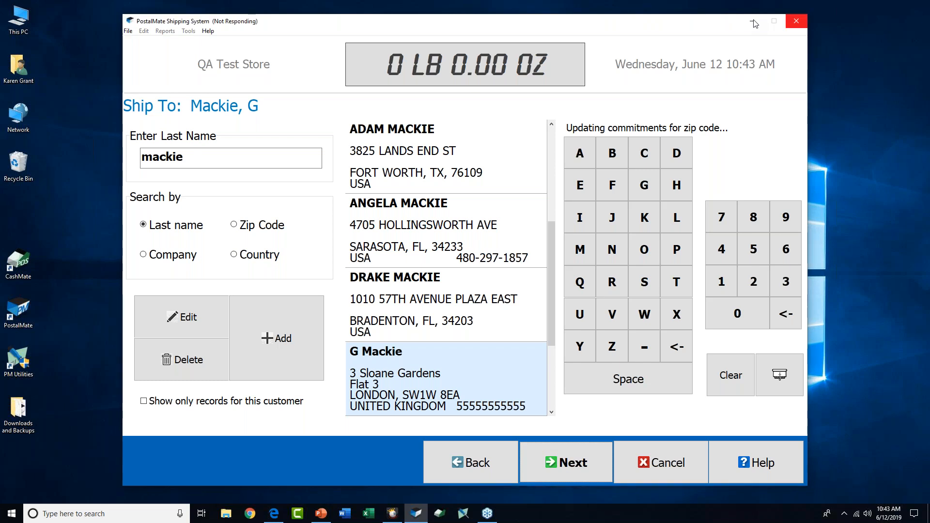
Minimize PostalMate, switch to the PowerPoint slide show and swap Presenter View with the slide show on the Q&A slide.
{"action": "left_click", "coordinate": [754, 23]}
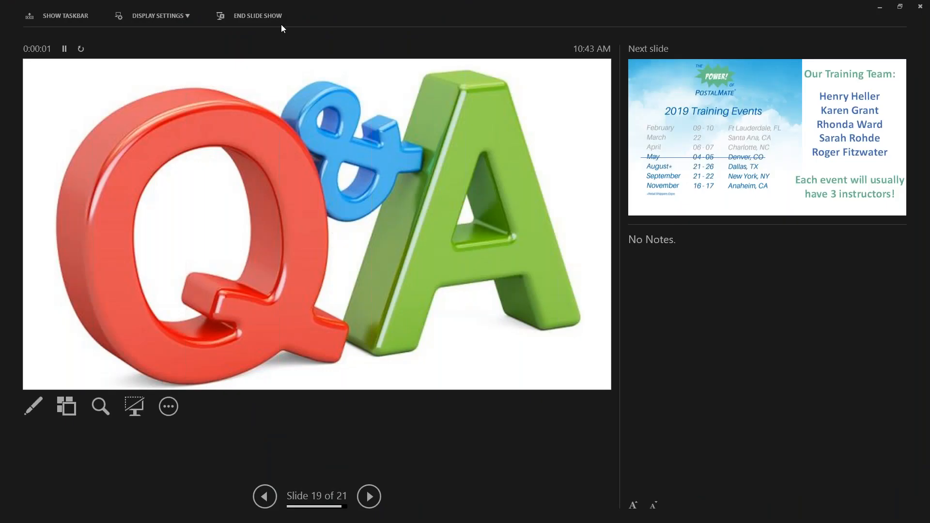
{"action": "left_click", "coordinate": [191, 16]}
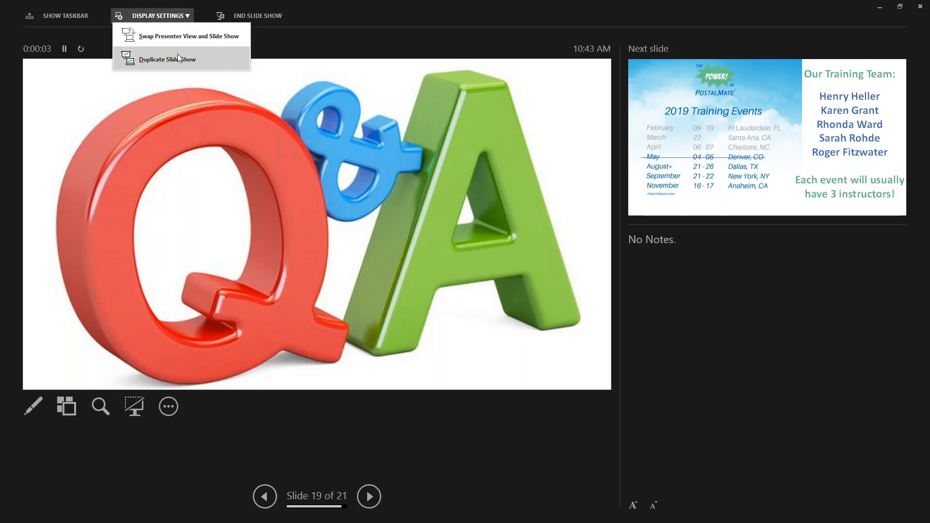
{"action": "left_click", "coordinate": [181, 36]}
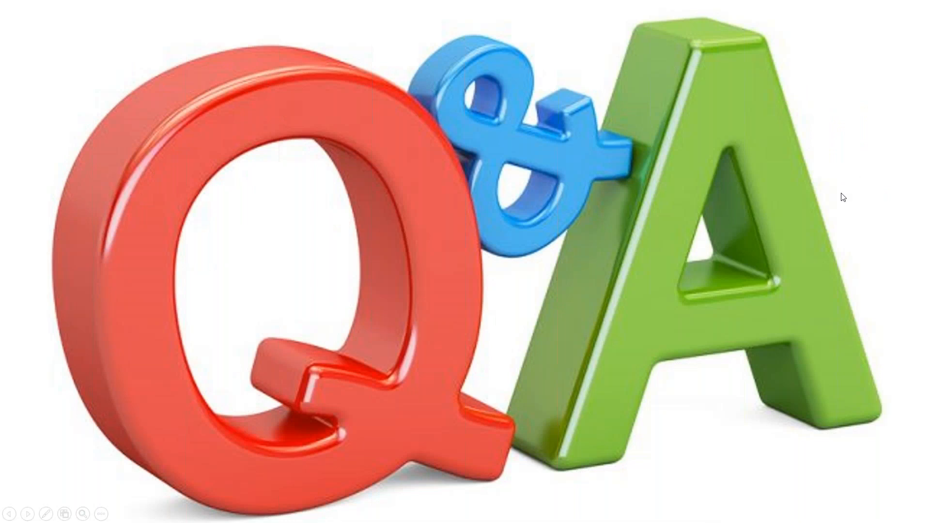